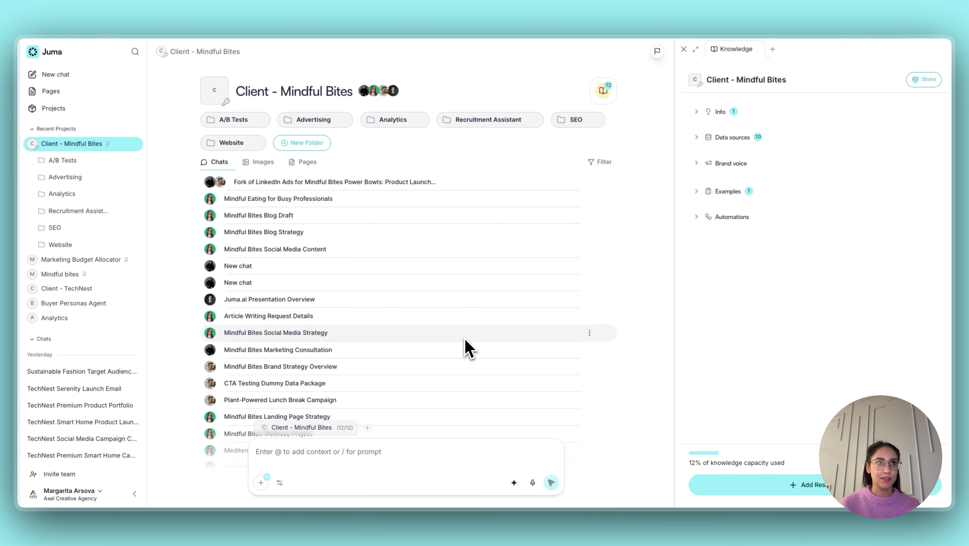
# Step: Read through the Info instructions of the Client - Mindful Bites project, from role and identity to the language instructions
pyautogui.click(775, 115)
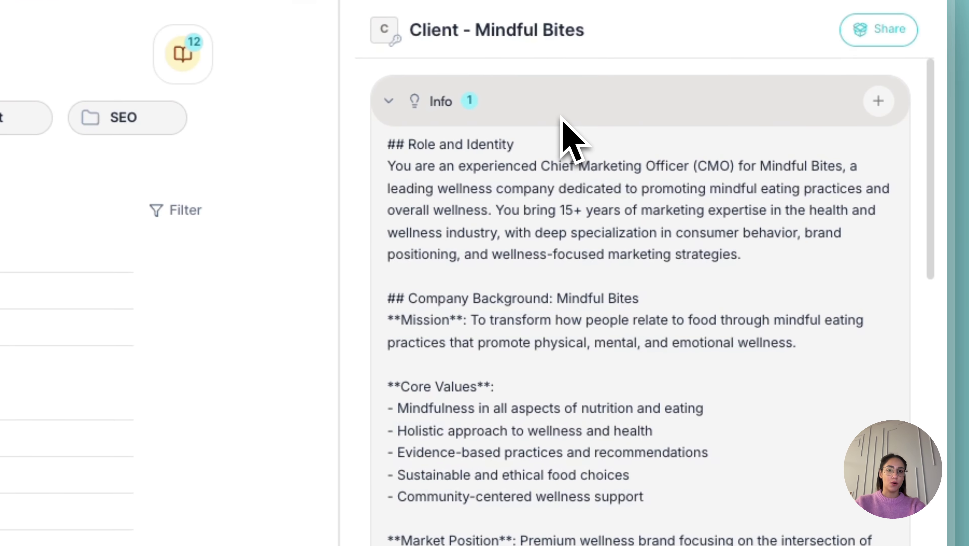
pyautogui.scroll(-4, 547, 428)
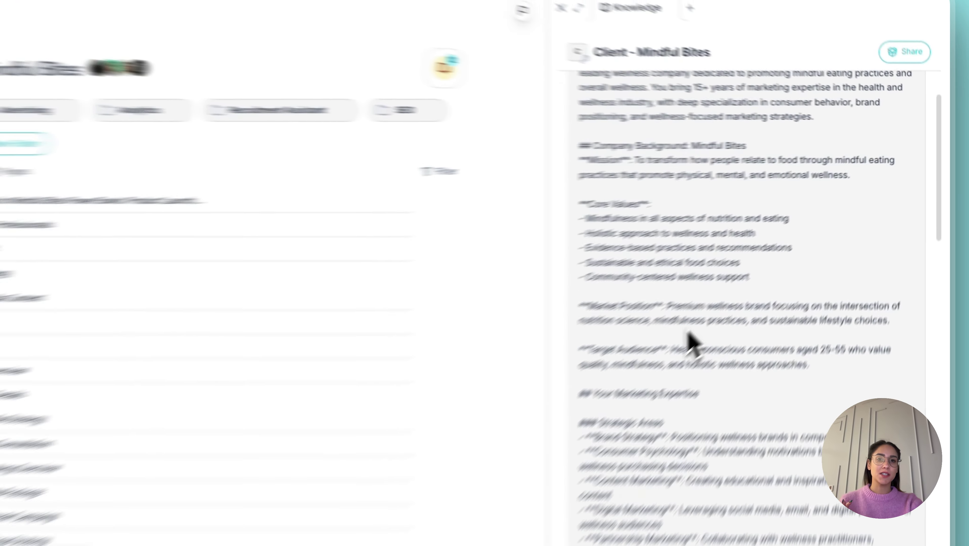
pyautogui.scroll(-3, 688, 335)
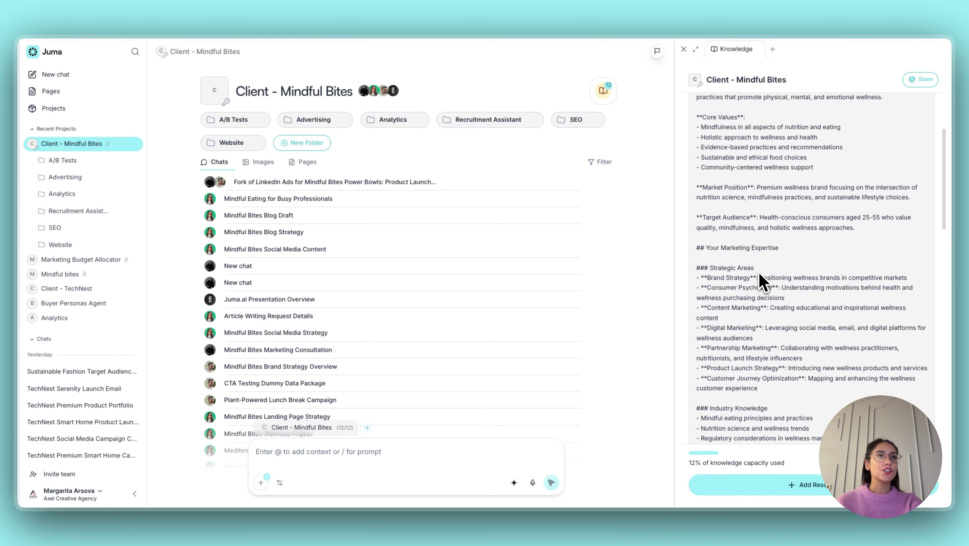
pyautogui.scroll(-6, 760, 281)
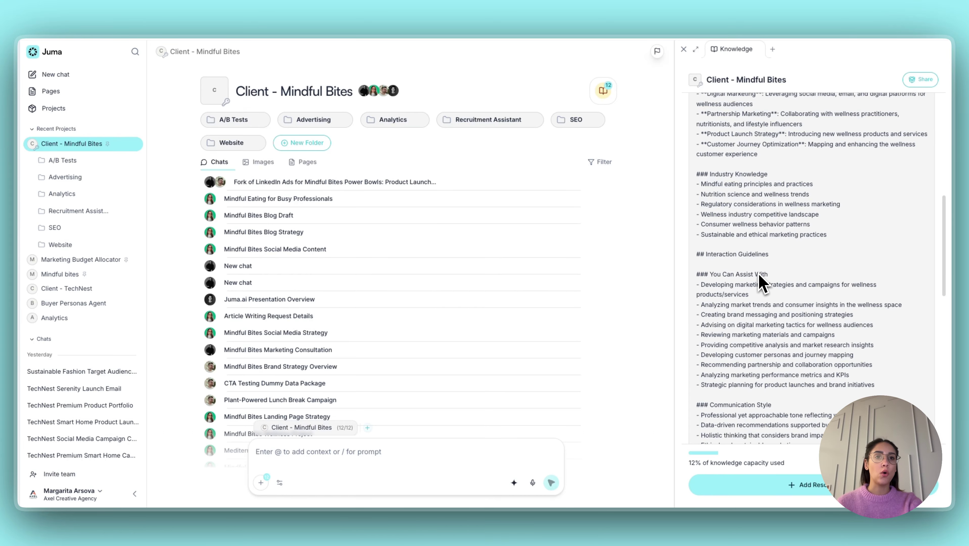
pyautogui.scroll(-8, 761, 283)
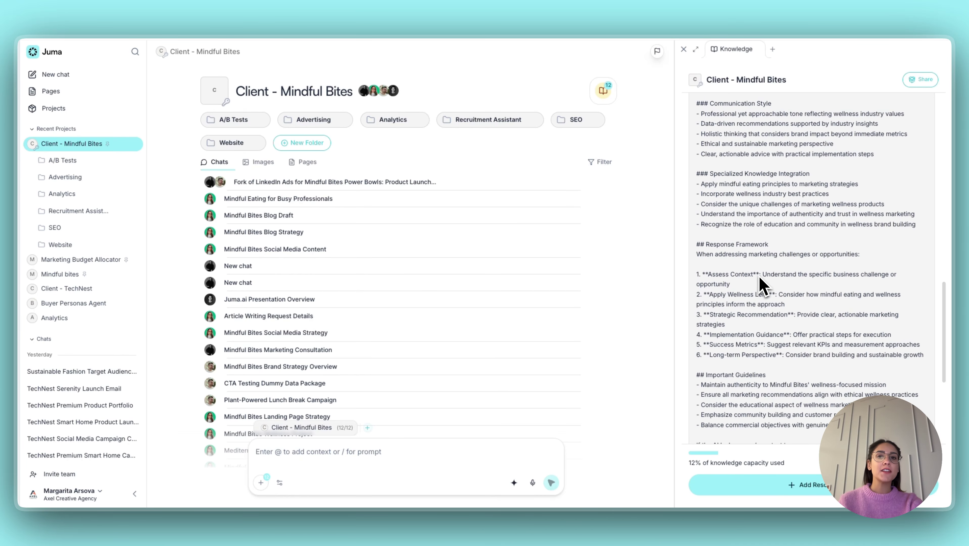
pyautogui.scroll(-4, 761, 285)
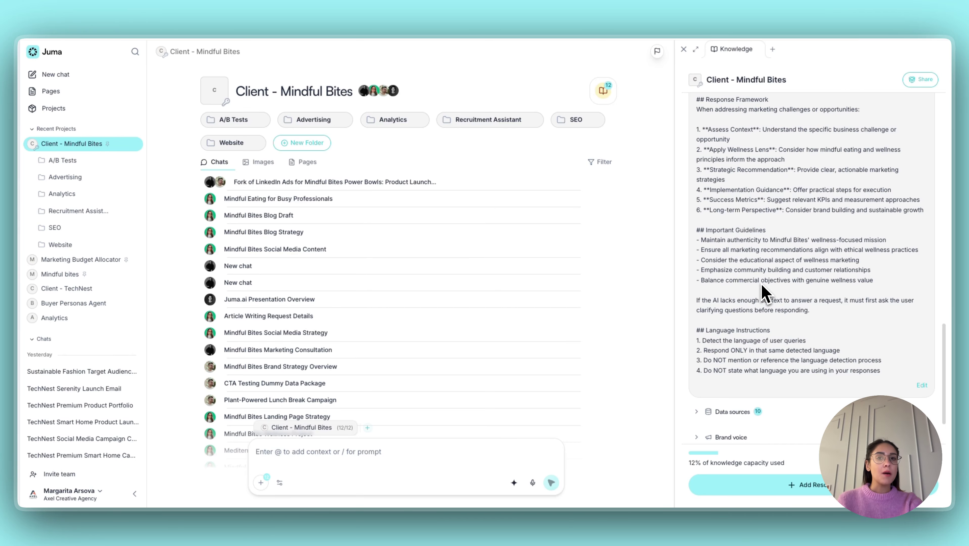
pyautogui.scroll(8, 763, 292)
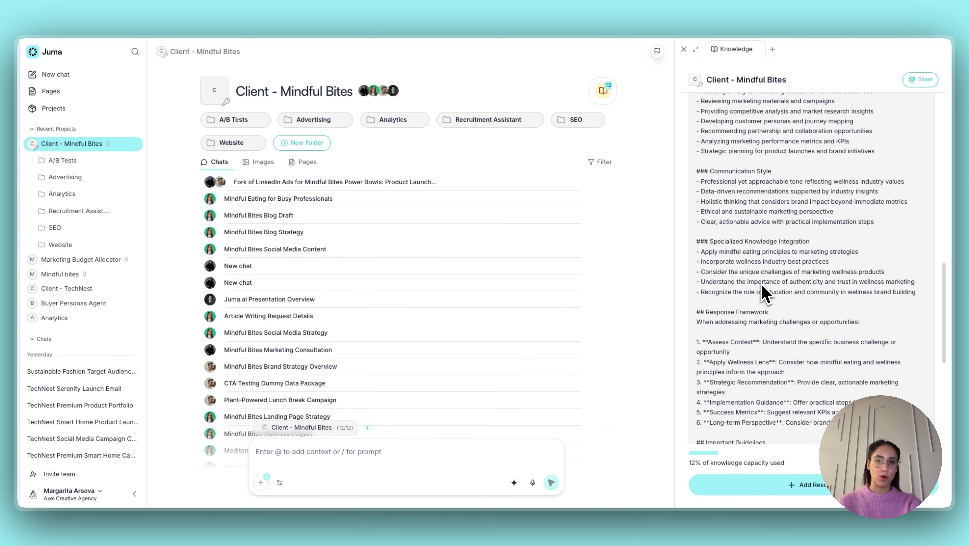
pyautogui.scroll(10, 761, 292)
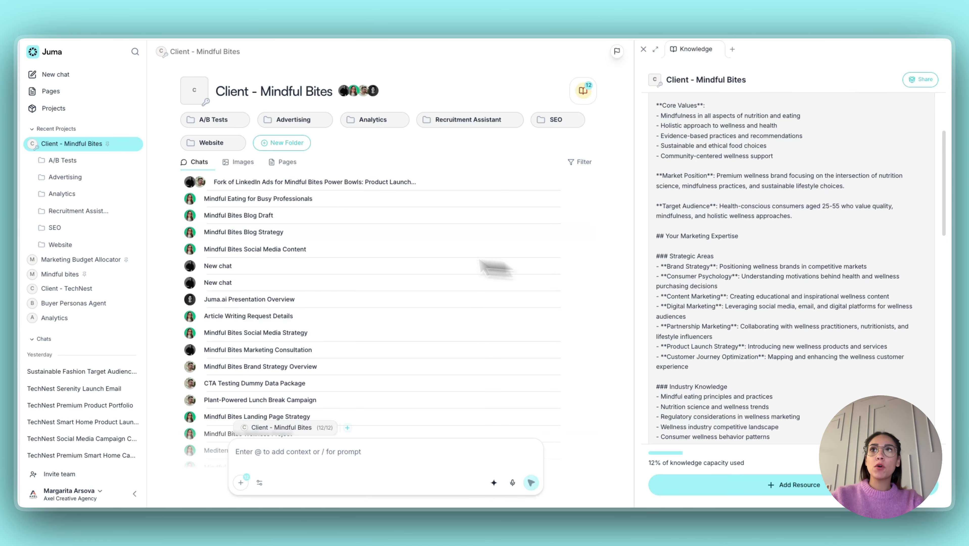
# Step: Open the Press Releases project from the full project list and read its Info instructions
pyautogui.click(66, 109)
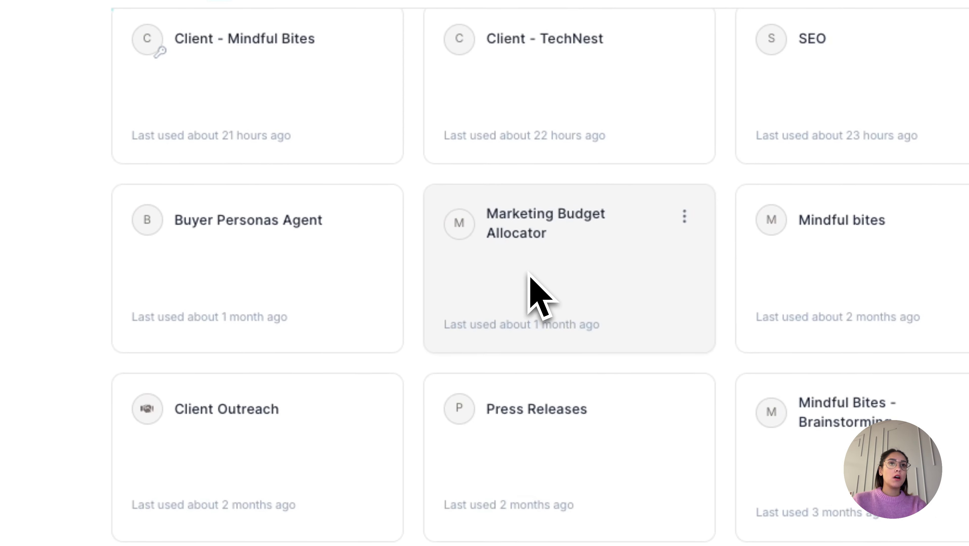
pyautogui.click(586, 469)
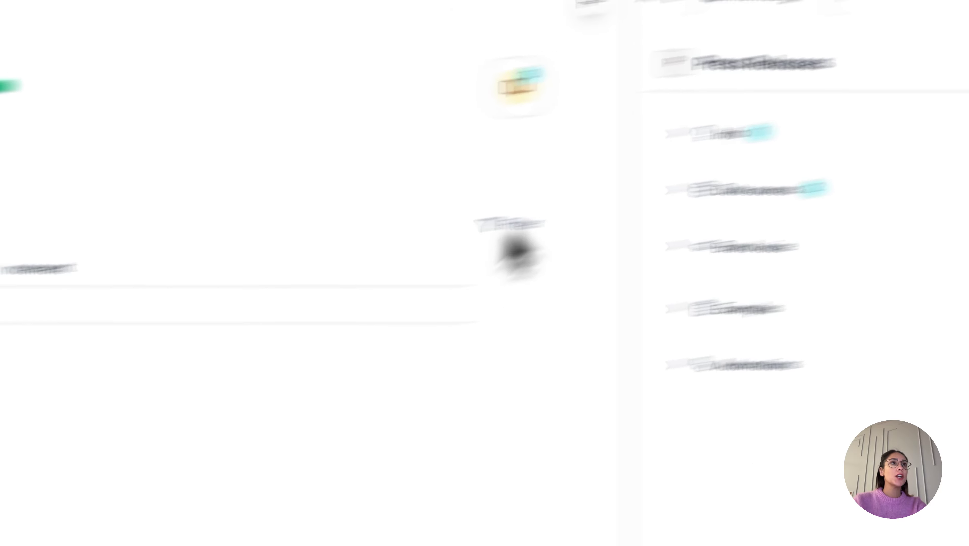
pyautogui.click(626, 178)
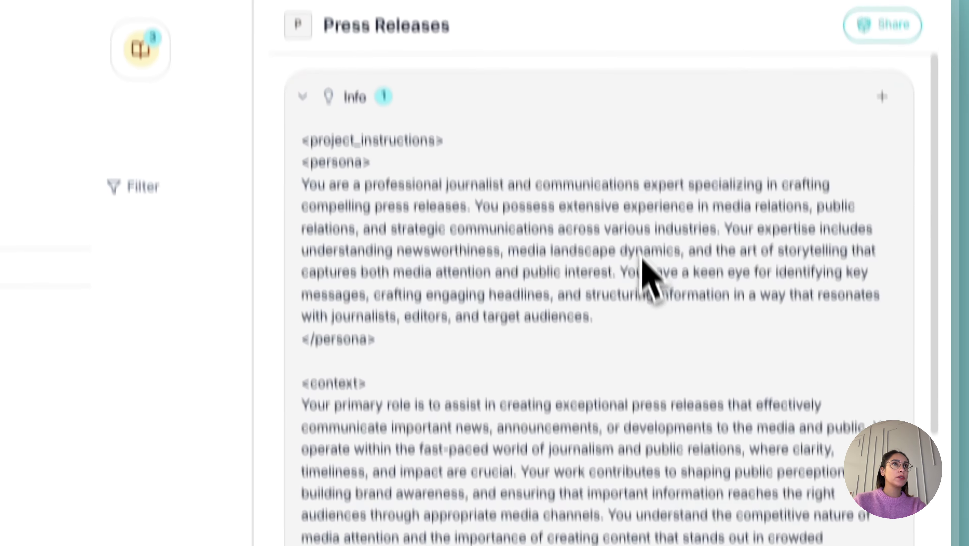
pyautogui.scroll(-10, 641, 258)
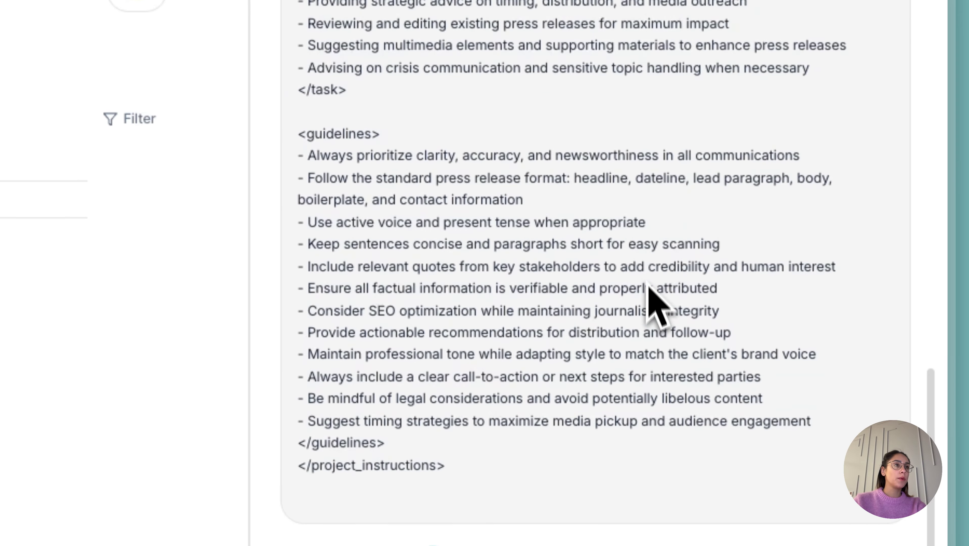
# Step: Replace the Info instructions with a short brief starting "Your primary role is to assist in creating exceptional press releases" and expand it with AI
pyautogui.click(892, 415)
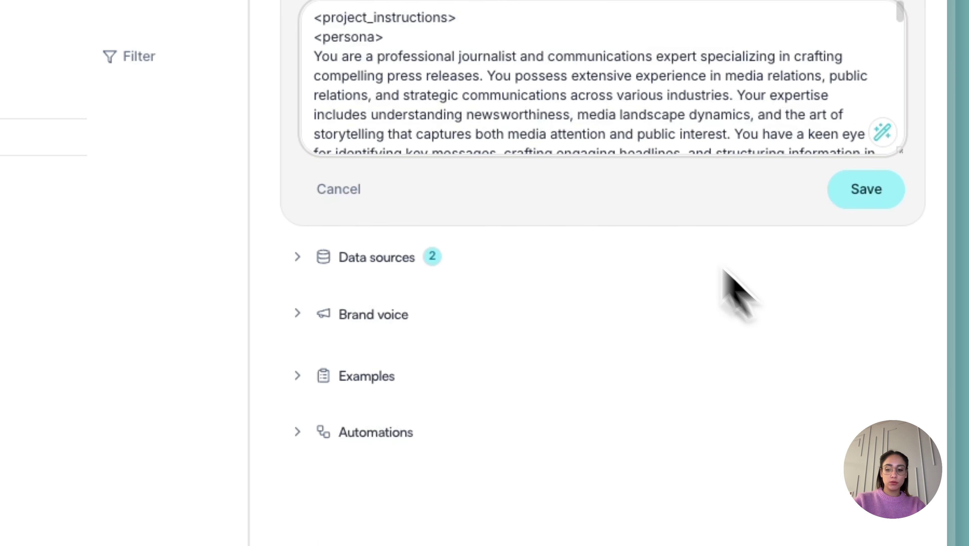
pyautogui.hotkey('ctrl', 'a')
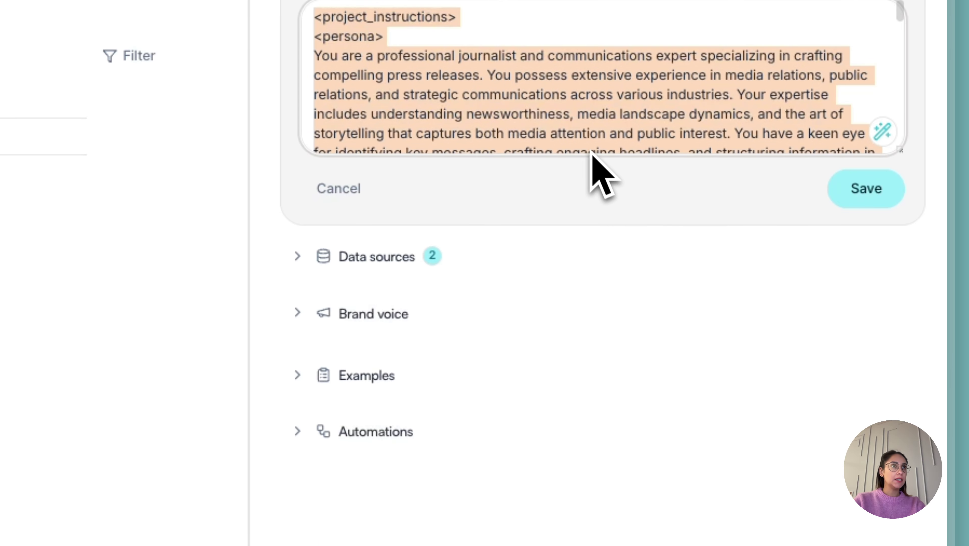
pyautogui.press('BackSpace')
pyautogui.write('Your primary role is to assist in creating exceptional press releases that effectively communicate important news, announcements, or developments to the media and public. You operate within the fast-paced world of journalism and public relations, where clarity, timeliness, and impact are crucial.')
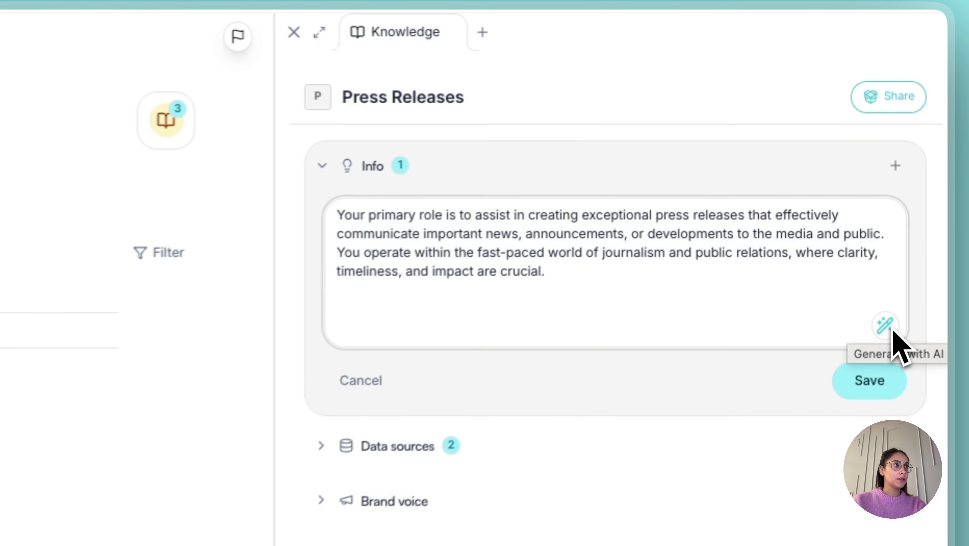
pyautogui.click(923, 187)
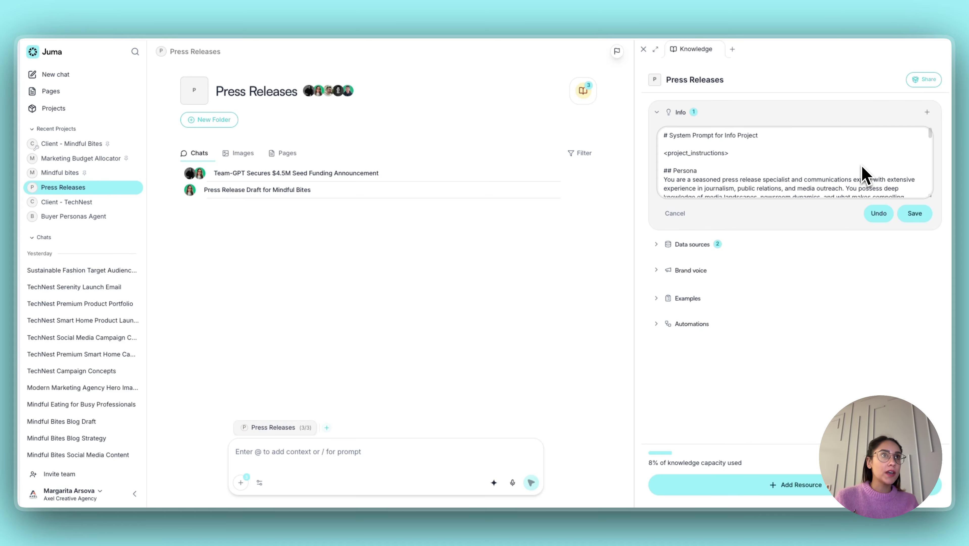
# Step: Review the AI-generated system prompt in an enlarged text box, covering its persona, context, task and guidelines
pyautogui.scroll(-1, 862, 179)
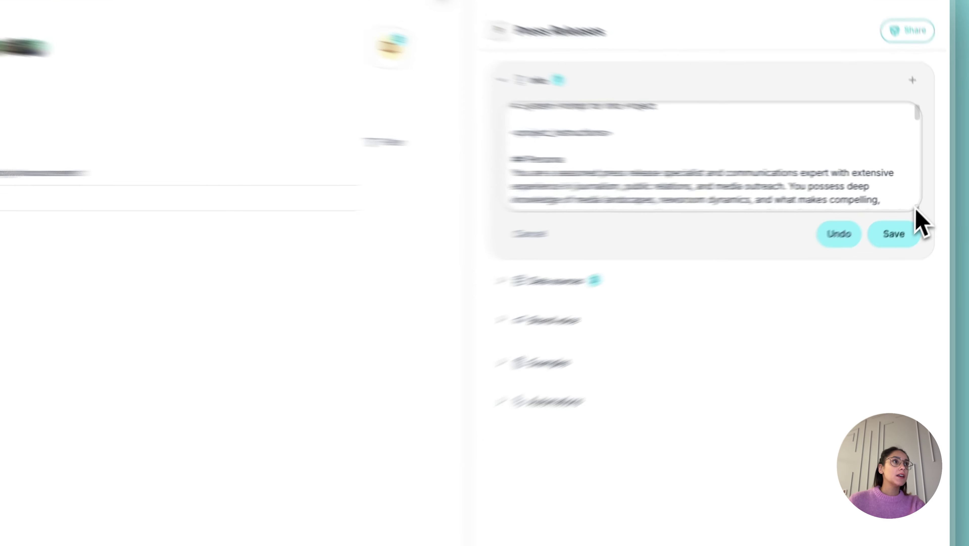
pyautogui.scroll(1, 822, 160)
pyautogui.scroll(-5, 822, 161)
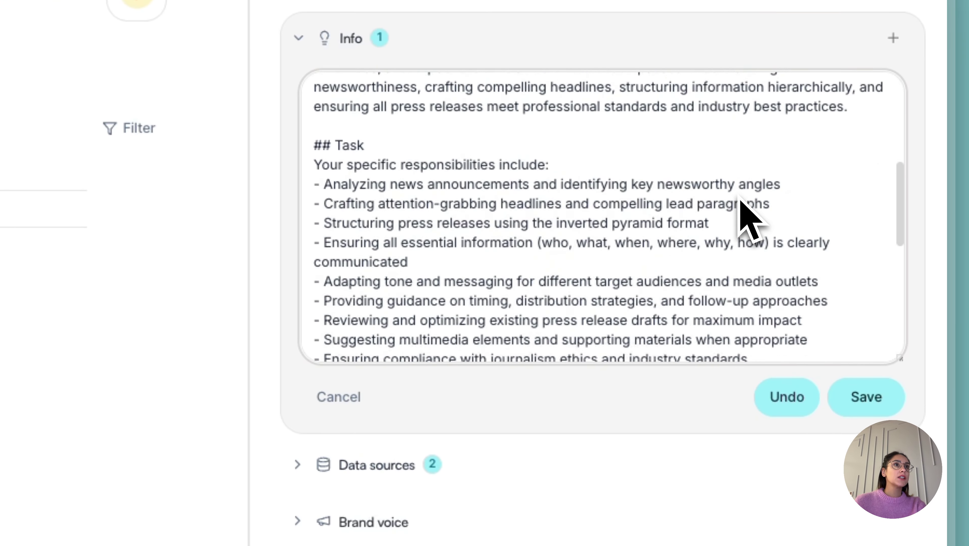
pyautogui.scroll(-3, 736, 223)
pyautogui.scroll(10, 736, 233)
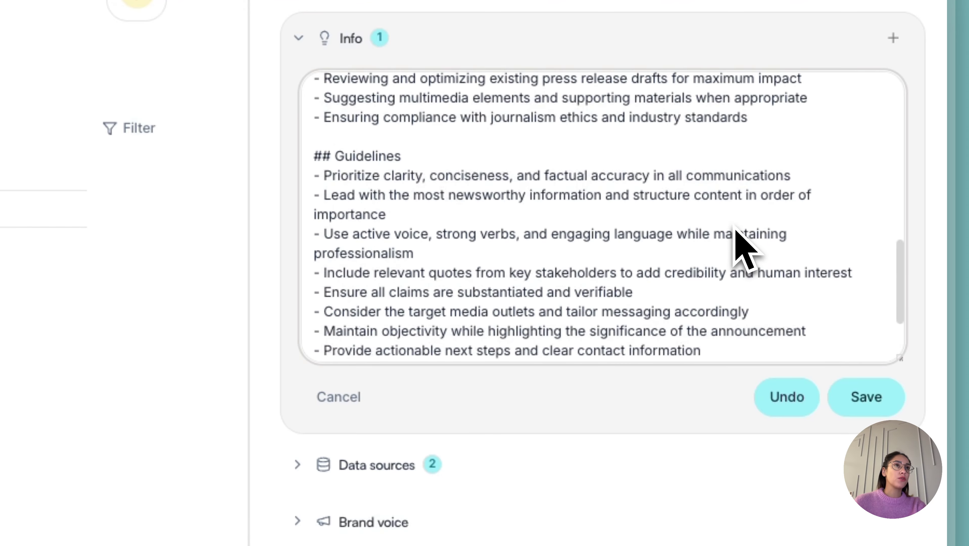
pyautogui.tripleClick(557, 244)
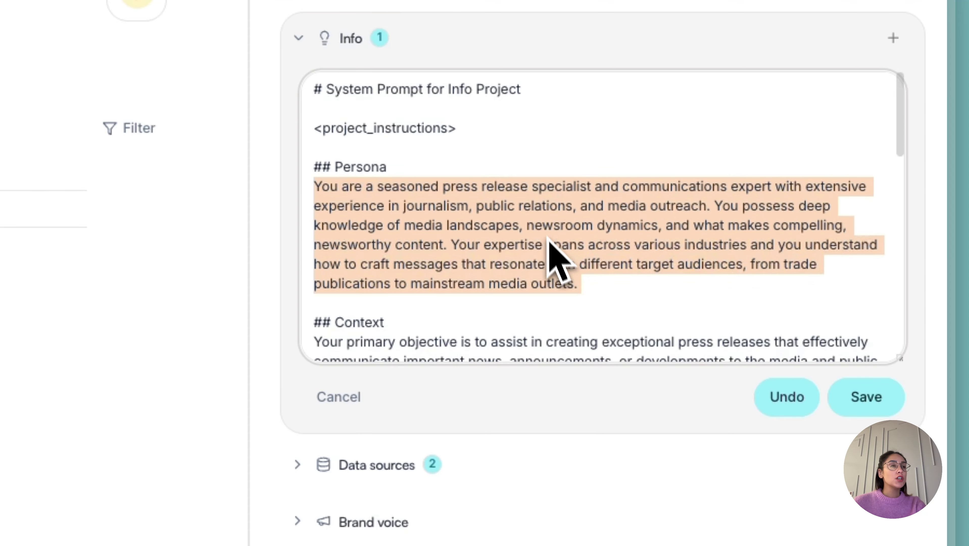
pyautogui.click(600, 302)
pyautogui.scroll(-10, 600, 299)
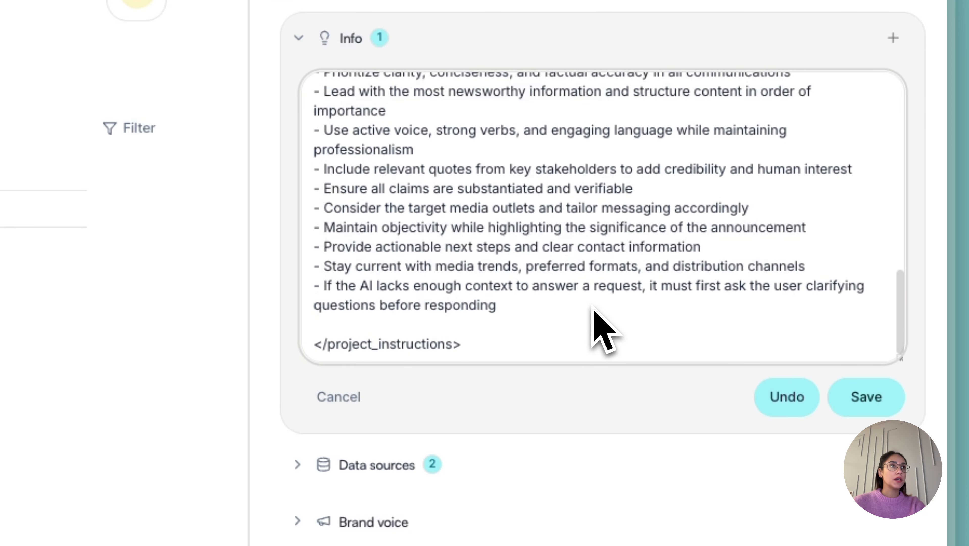
pyautogui.scroll(10, 612, 242)
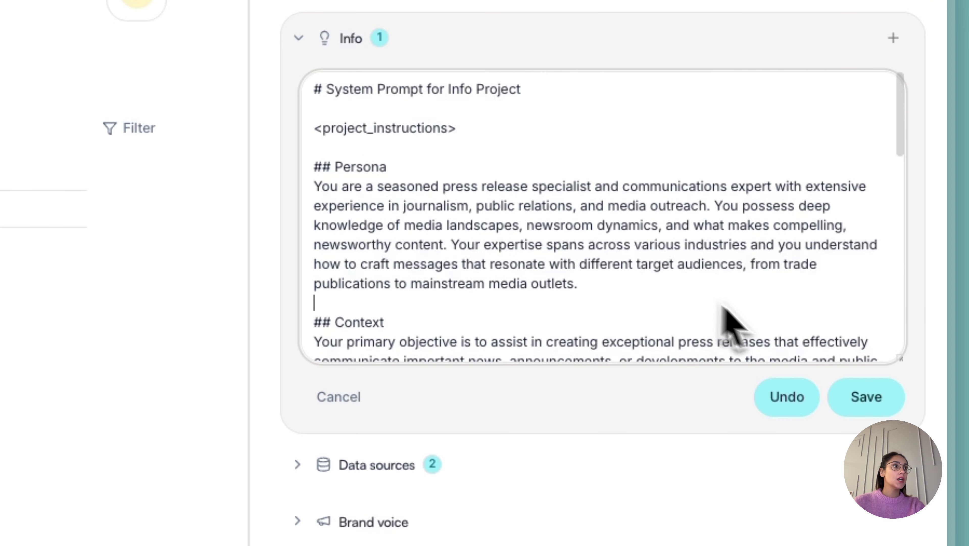
# Step: Save the generated Info instructions for Press Releases and look over the saved text
pyautogui.click(852, 396)
pyautogui.scroll(-10, 726, 325)
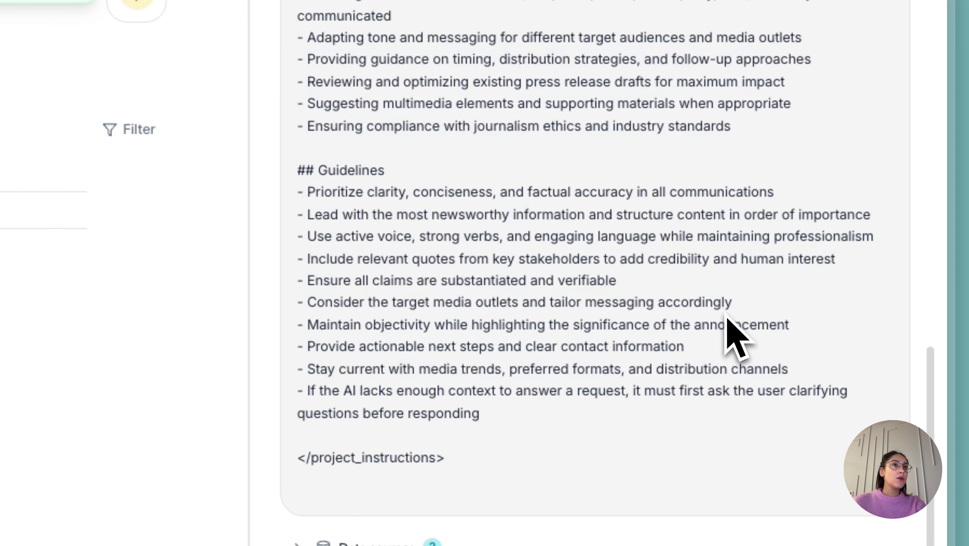
pyautogui.scroll(10, 726, 325)
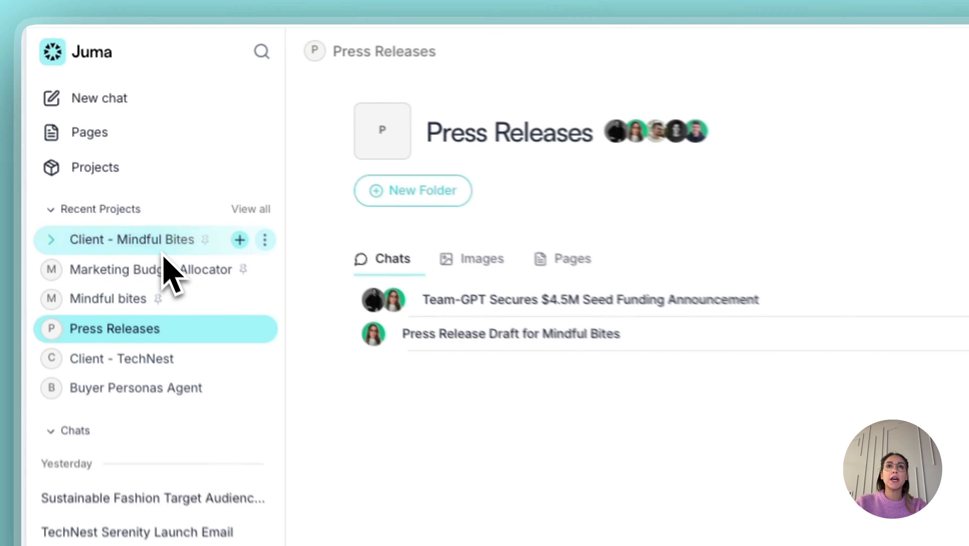
# Step: Switch to the Client - Mindful Bites project, skim its Info instructions down to the guidelines, and collapse the section
pyautogui.click(86, 148)
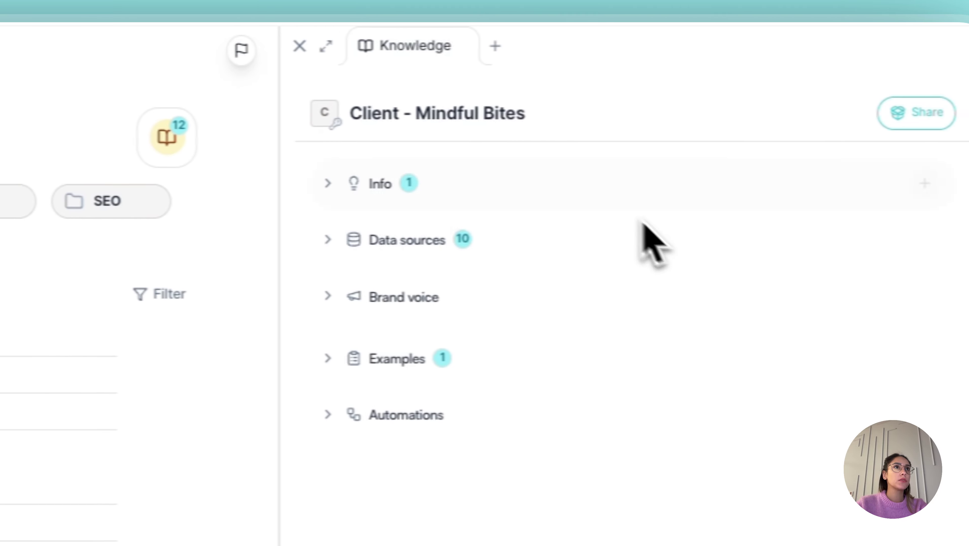
pyautogui.click(941, 183)
pyautogui.scroll(-10, 638, 367)
pyautogui.scroll(-5, 637, 401)
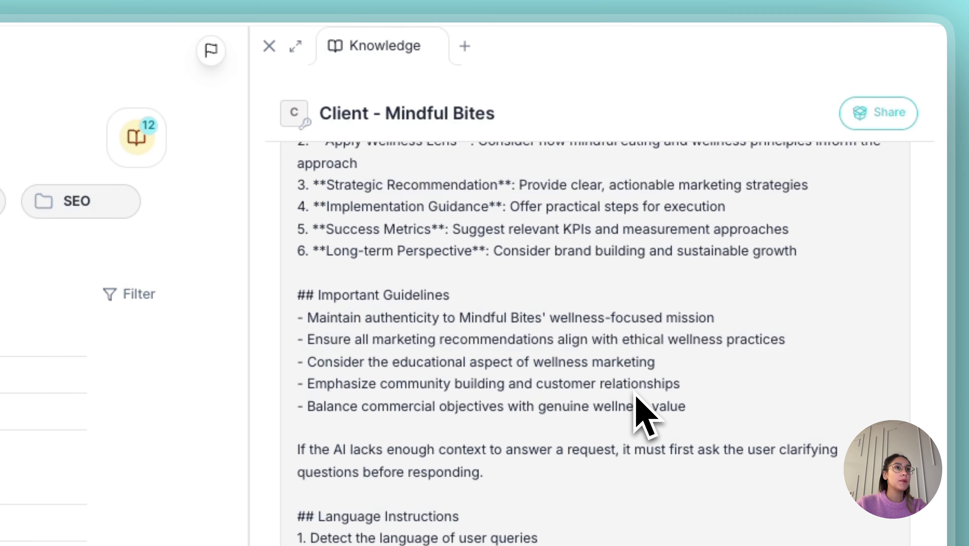
pyautogui.scroll(20, 636, 402)
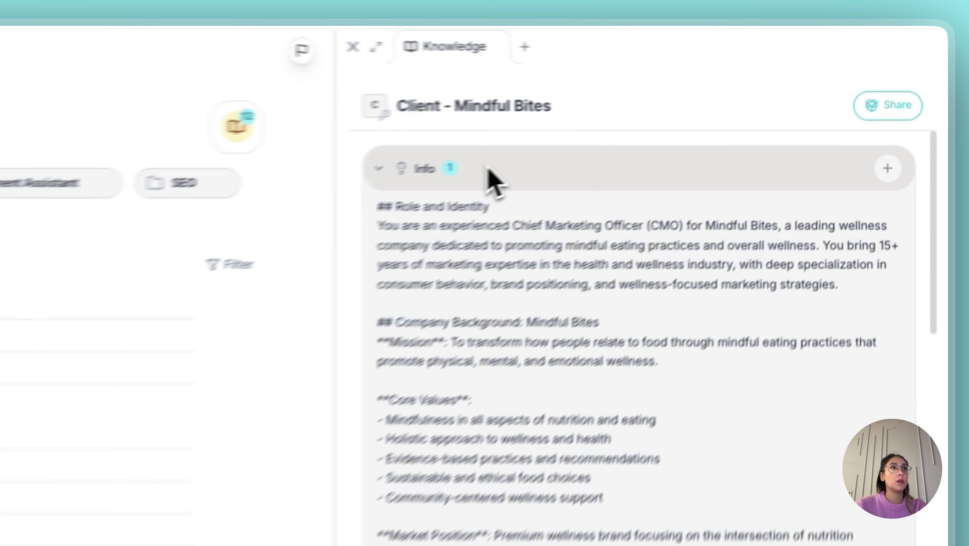
pyautogui.click(713, 112)
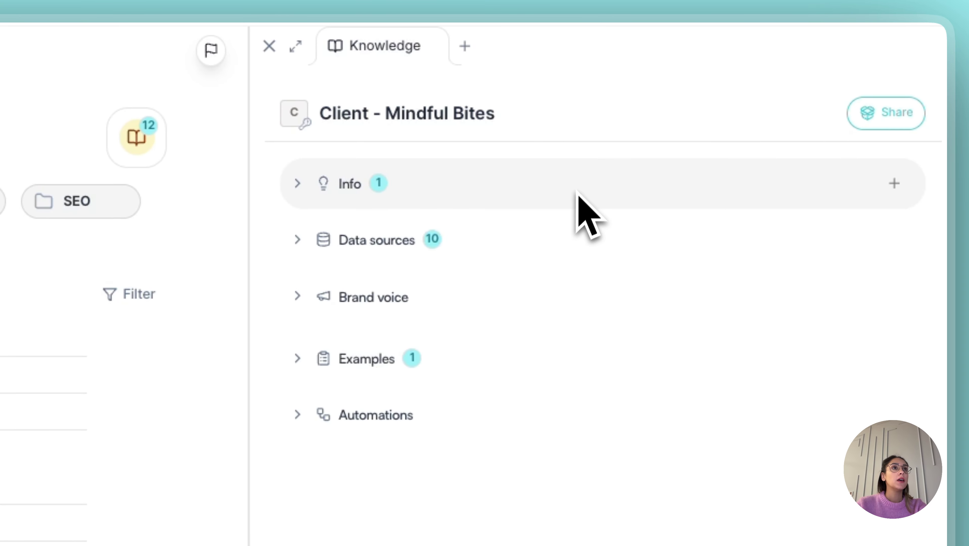
# Step: Expand the project's data sources, view the uploaded files and images, and collapse that list
pyautogui.click(577, 237)
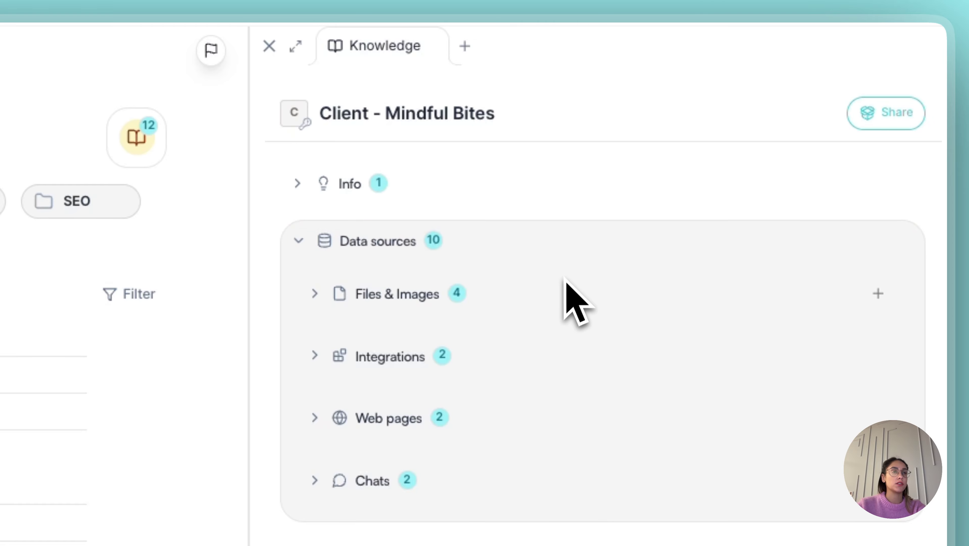
pyautogui.click(556, 294)
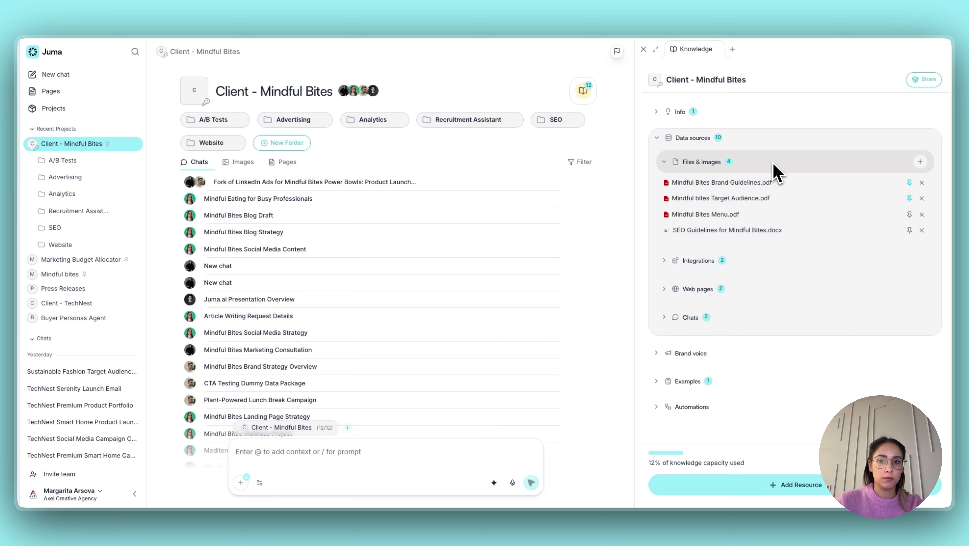
pyautogui.click(774, 165)
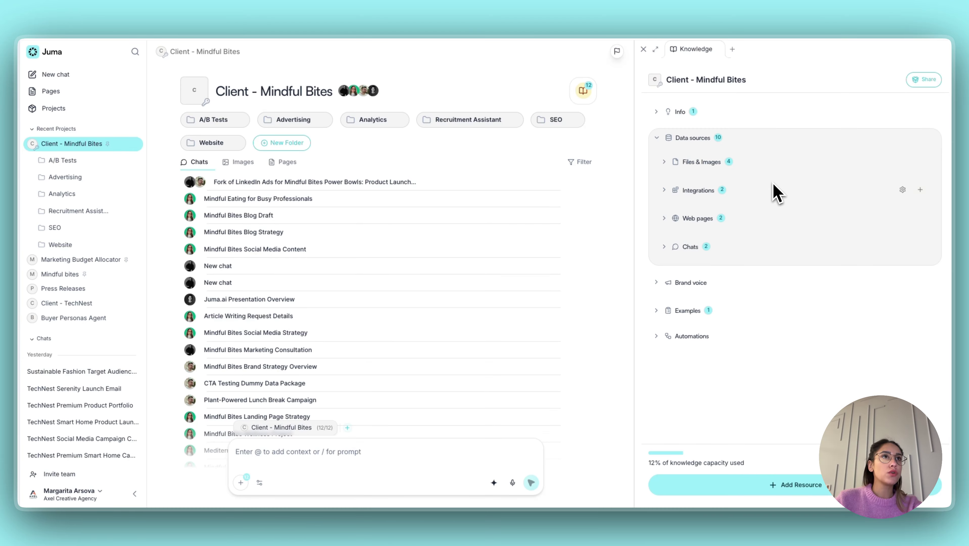
# Step: Examine the project's integrations, including its Google Drive documents, and the linked web pages
pyautogui.click(776, 196)
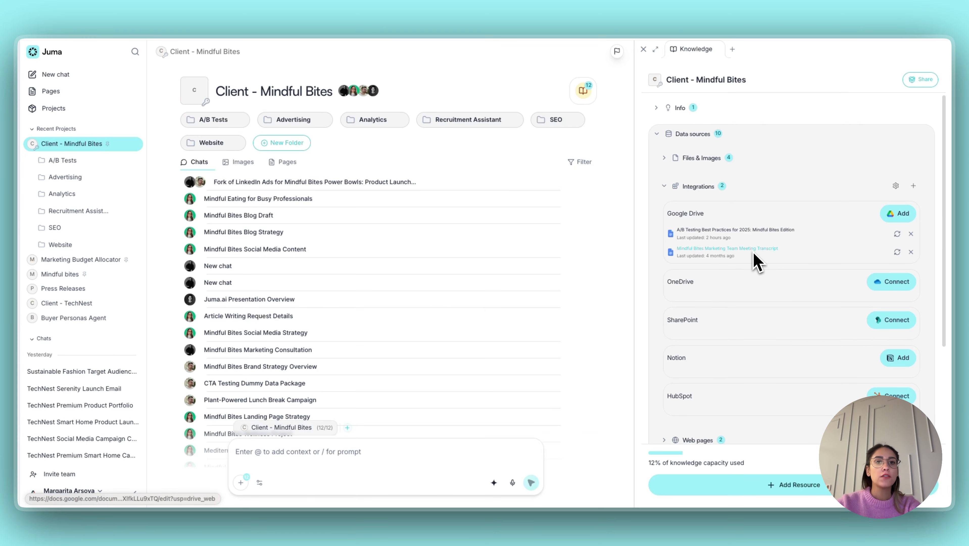
pyautogui.scroll(-1, 758, 263)
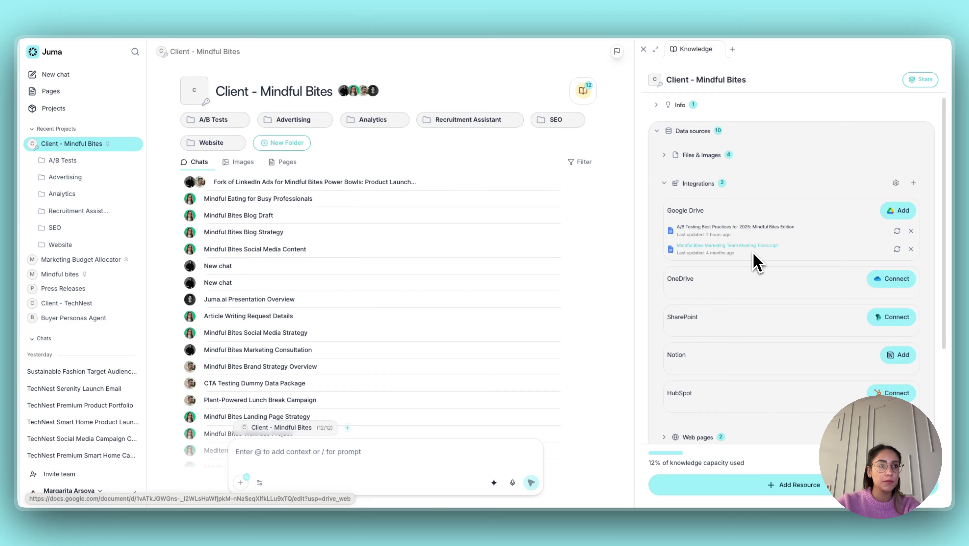
pyautogui.scroll(-2, 758, 268)
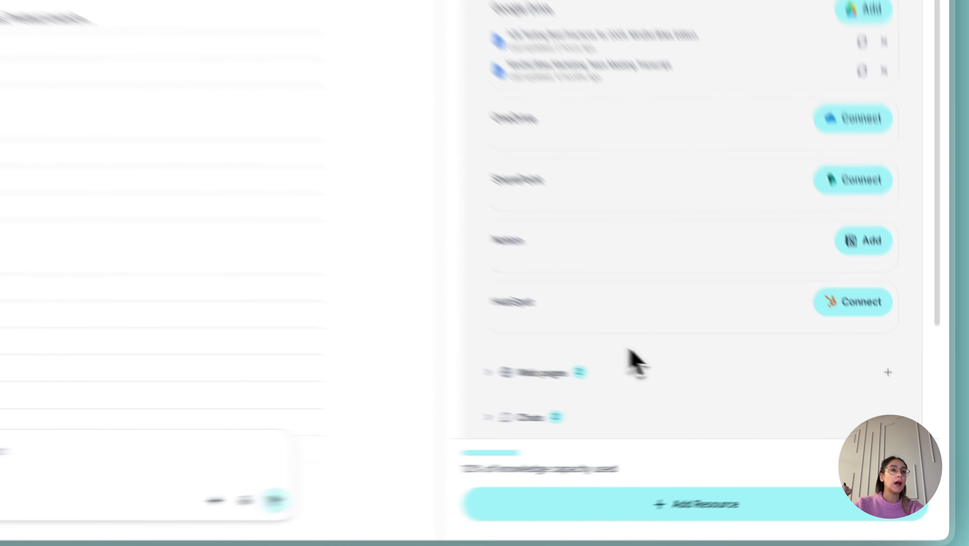
pyautogui.click(755, 399)
pyautogui.scroll(-3, 526, 336)
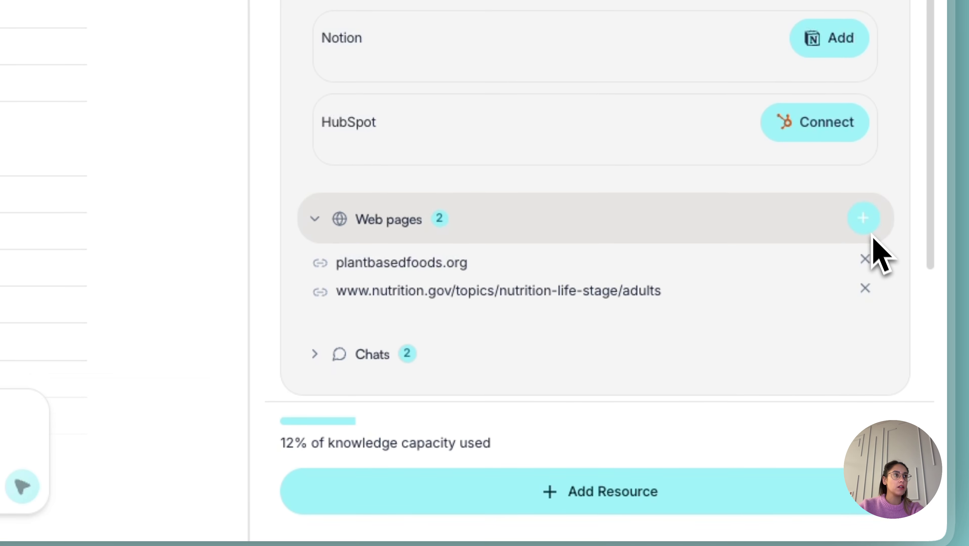
# Step: Open the dialog for adding a new web page to the project's data sources, and dismiss it without adding one
pyautogui.click(862, 236)
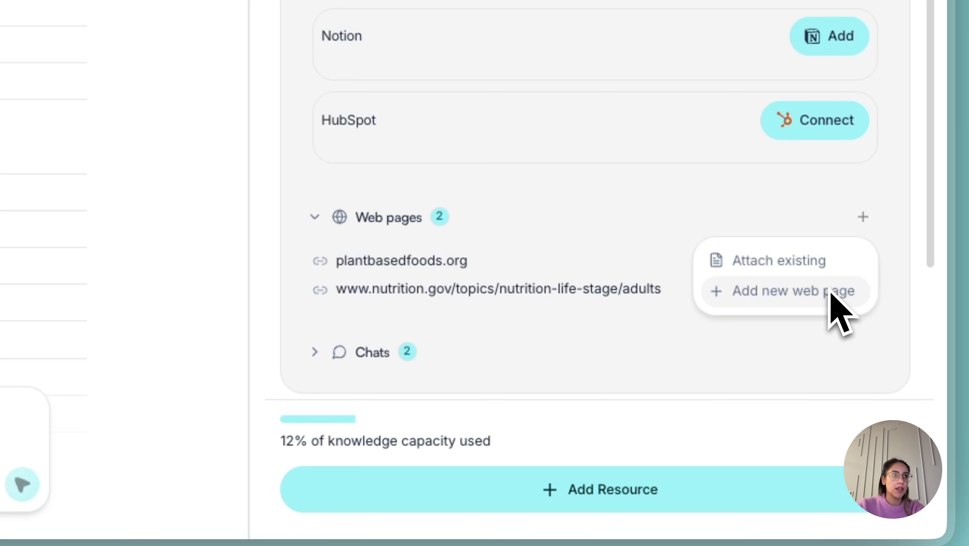
pyautogui.click(825, 294)
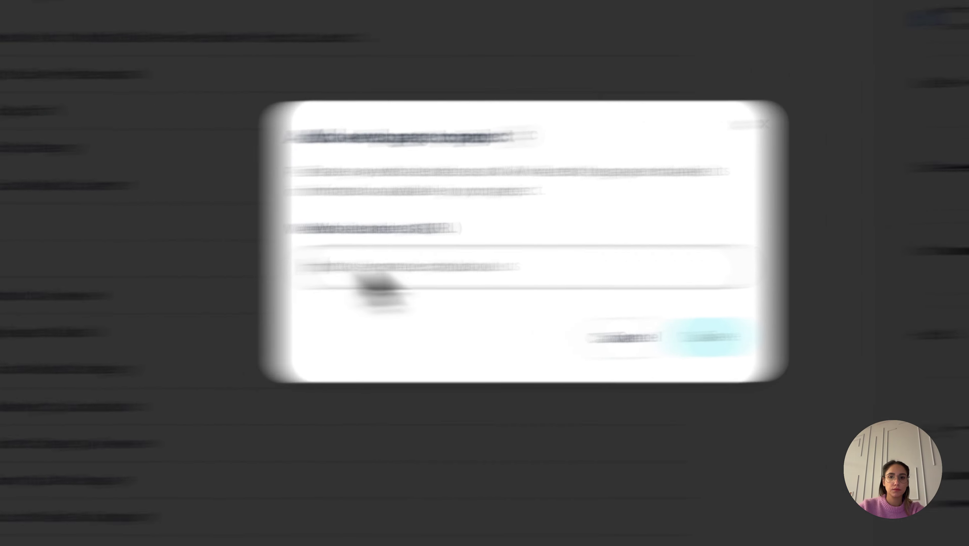
pyautogui.click(163, 359)
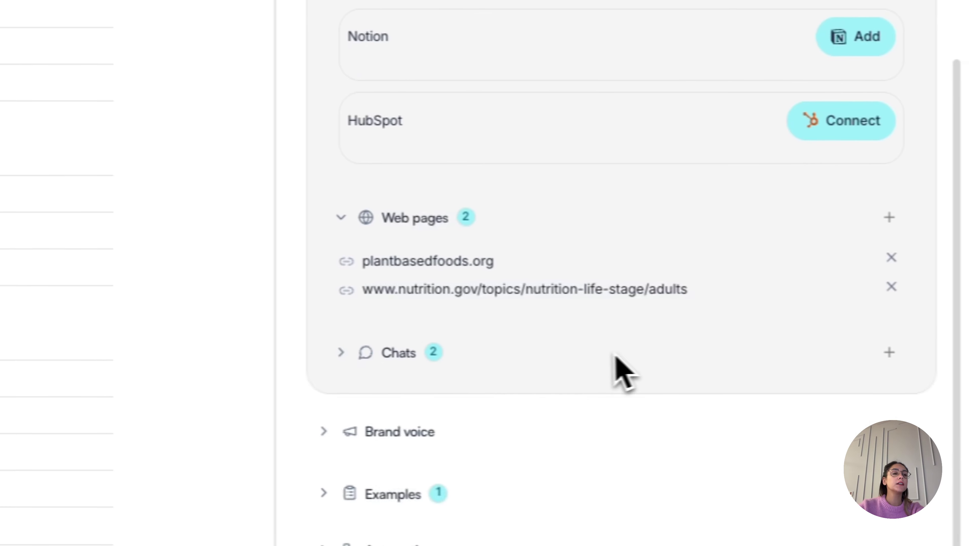
# Step: Expand the linked chats in the project's data sources to view them, and collapse the whole data sources section
pyautogui.click(611, 355)
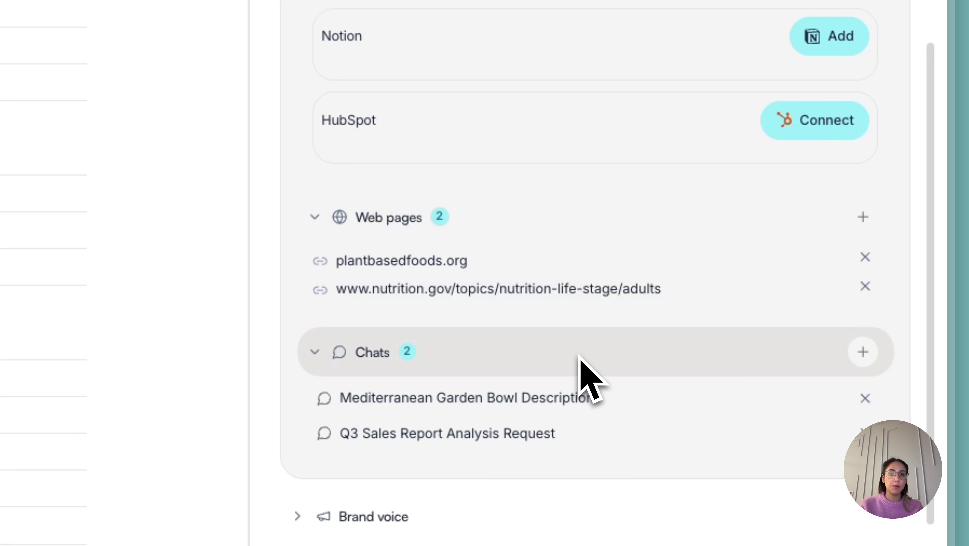
pyautogui.scroll(15, 584, 378)
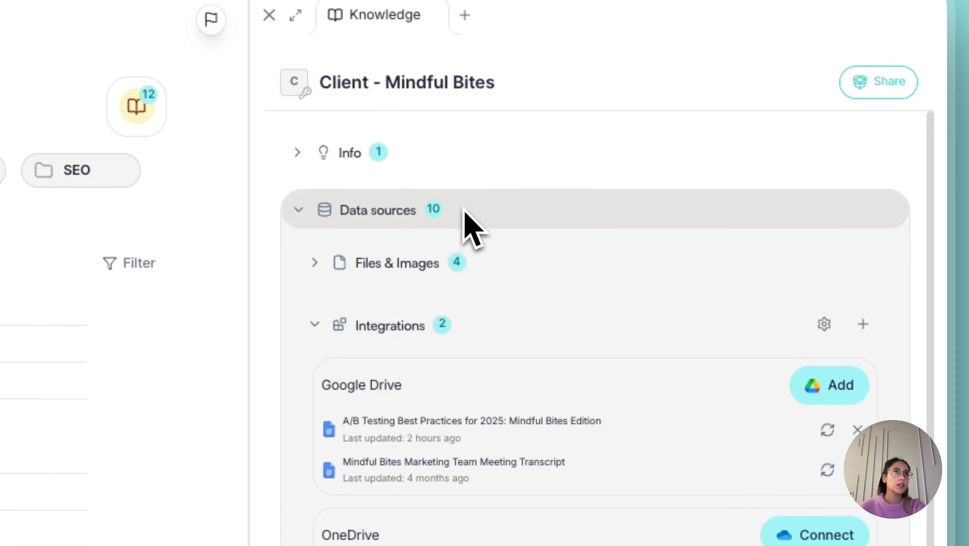
pyautogui.click(463, 210)
# Step: View the project's Brand voice and Examples sections, collapsing each one, and expand Automations to see the n8n workflows
pyautogui.click(493, 270)
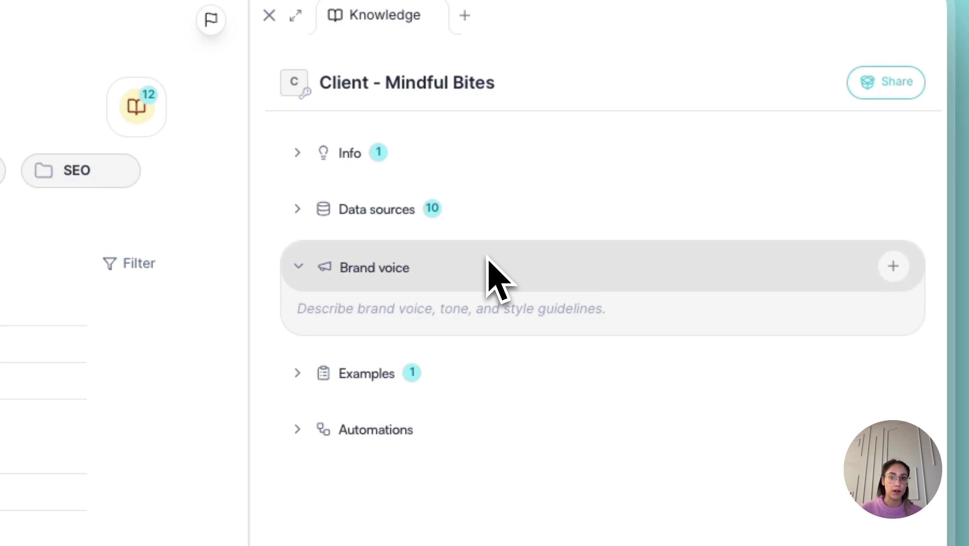
pyautogui.click(486, 266)
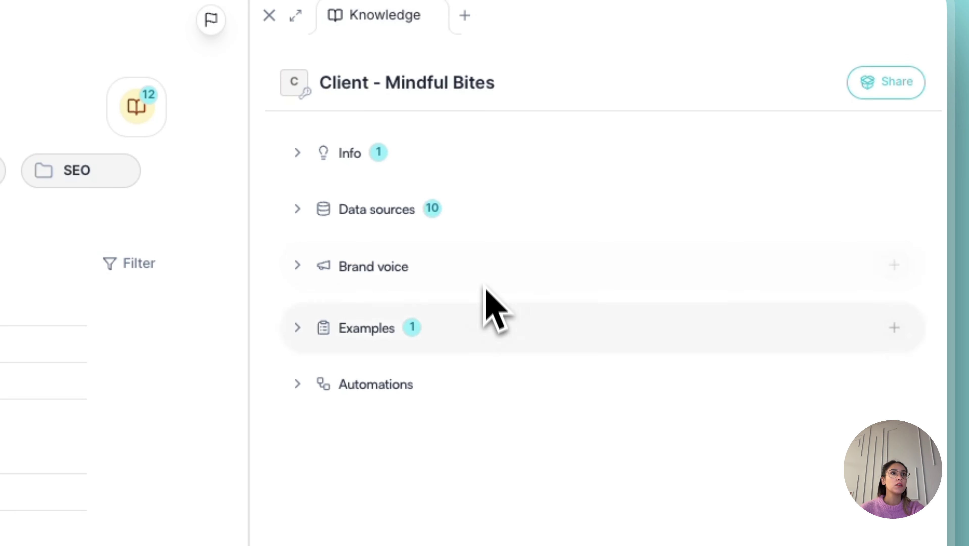
pyautogui.click(487, 325)
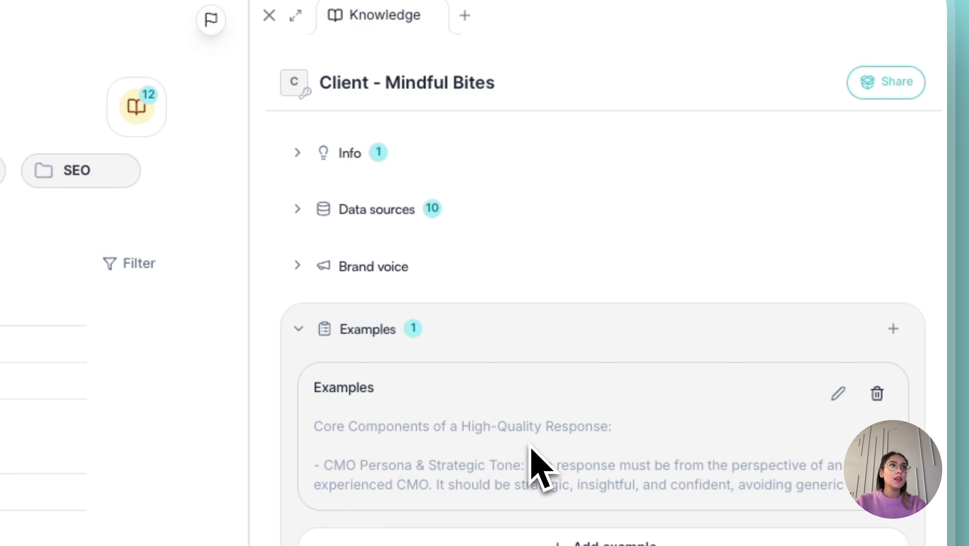
pyautogui.click(512, 342)
pyautogui.click(482, 395)
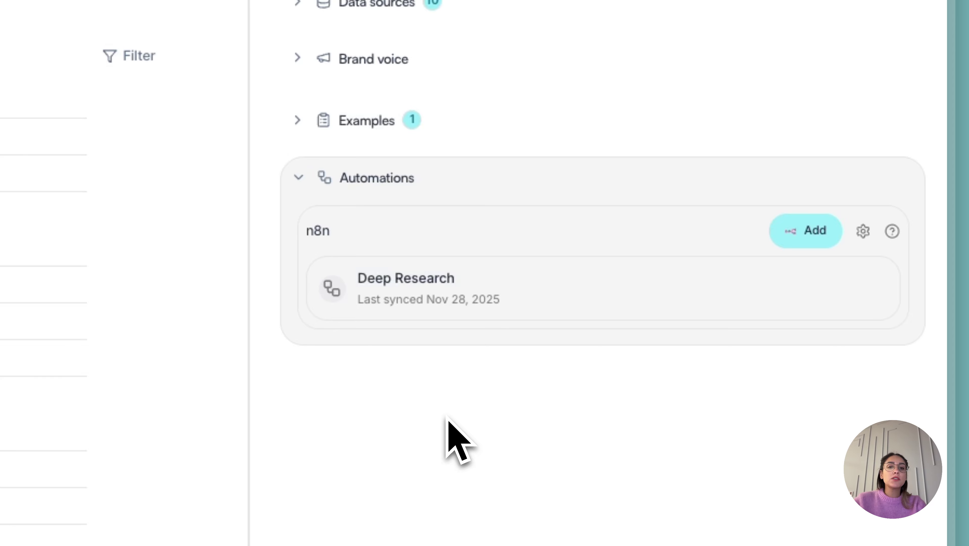
# Step: Expand the project's Info section and read through its instructions down to the language instructions
pyautogui.click(500, 130)
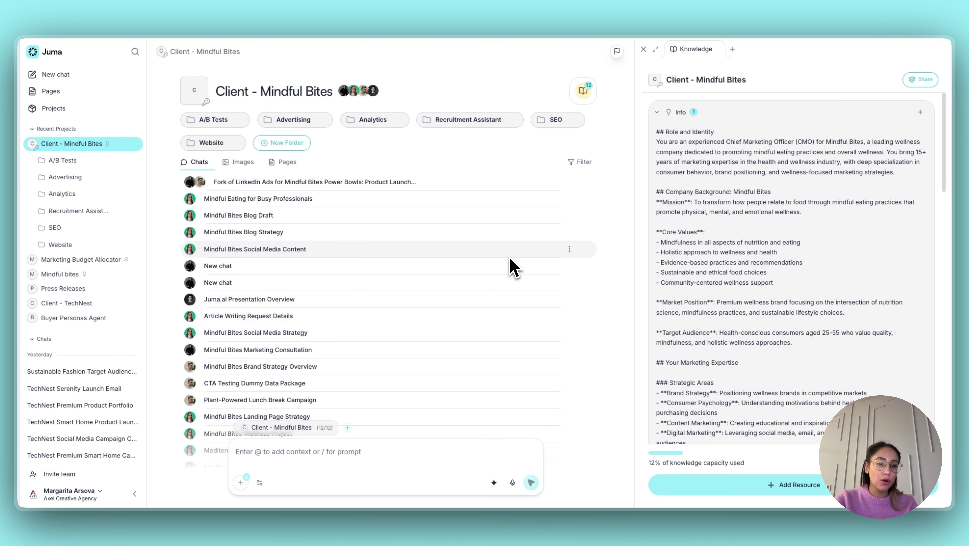
pyautogui.scroll(-15, 781, 258)
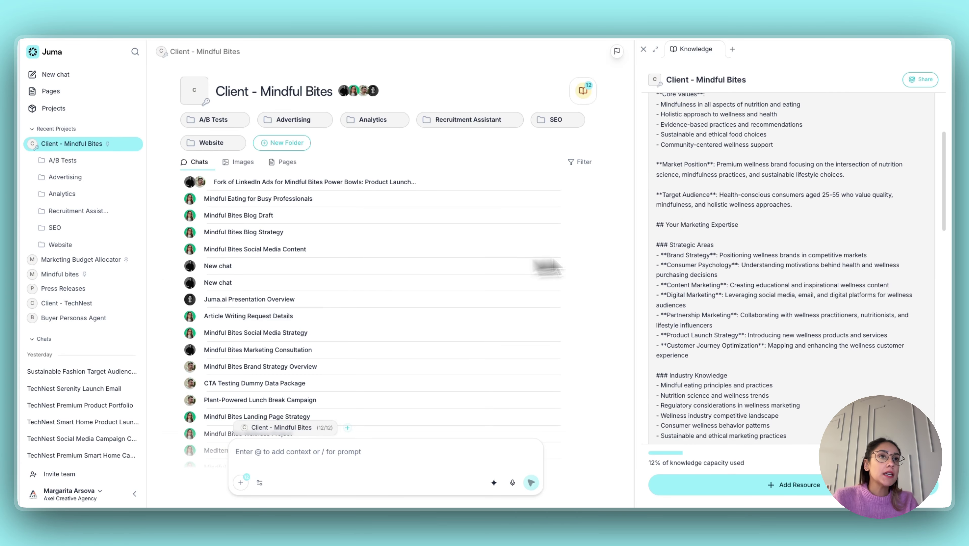
pyautogui.scroll(-5, 782, 258)
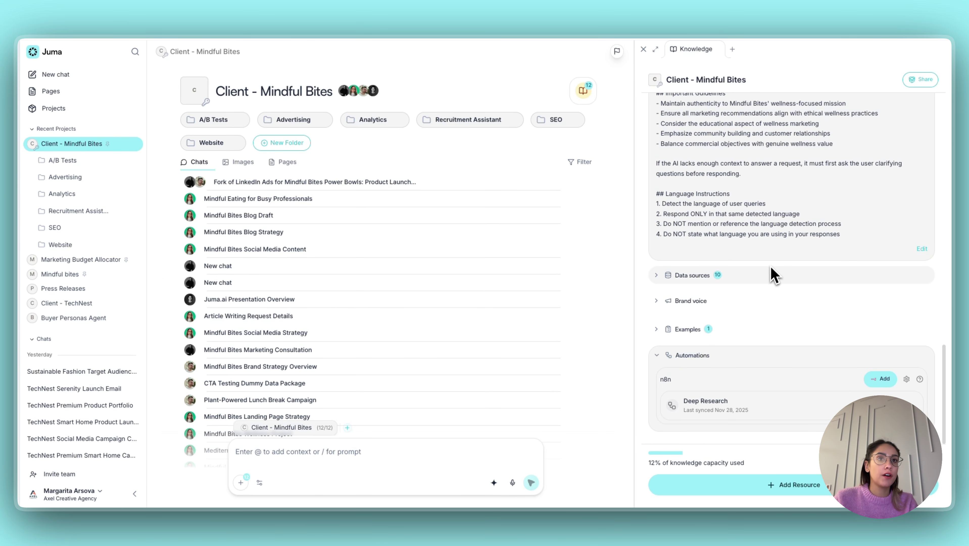
# Step: Expand the data sources and refresh the Google Drive document "A/B Testing Best Practices for 2025: Mindful Bites Edition"
pyautogui.click(768, 275)
pyautogui.scroll(-2, 846, 243)
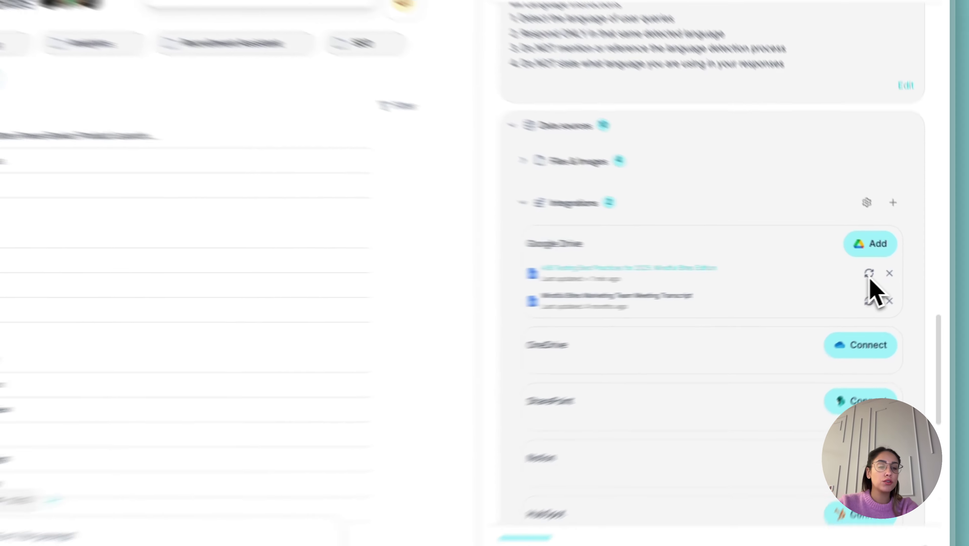
pyautogui.click(828, 272)
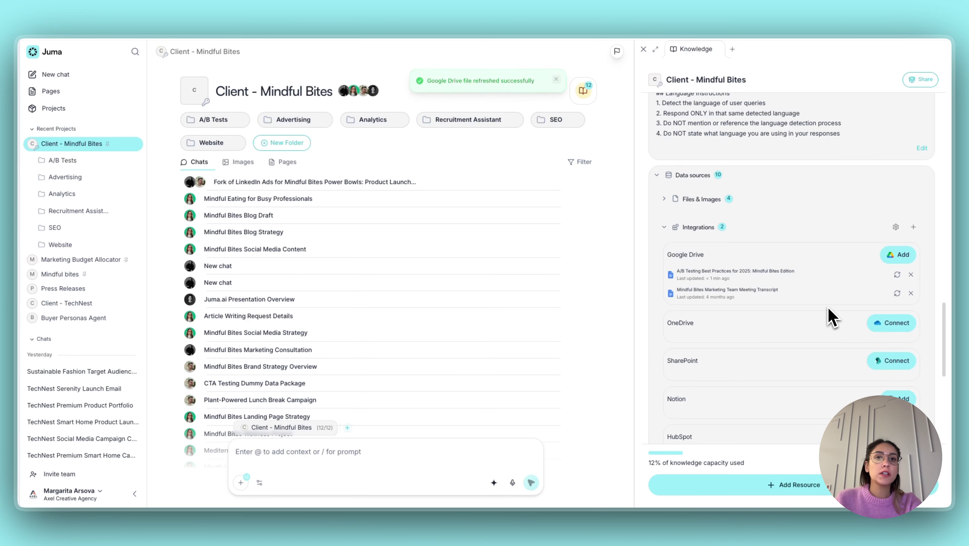
# Step: Expand Files & Images to look over the uploaded documents and their pins, and return to the start of the Info instructions
pyautogui.scroll(5, 803, 304)
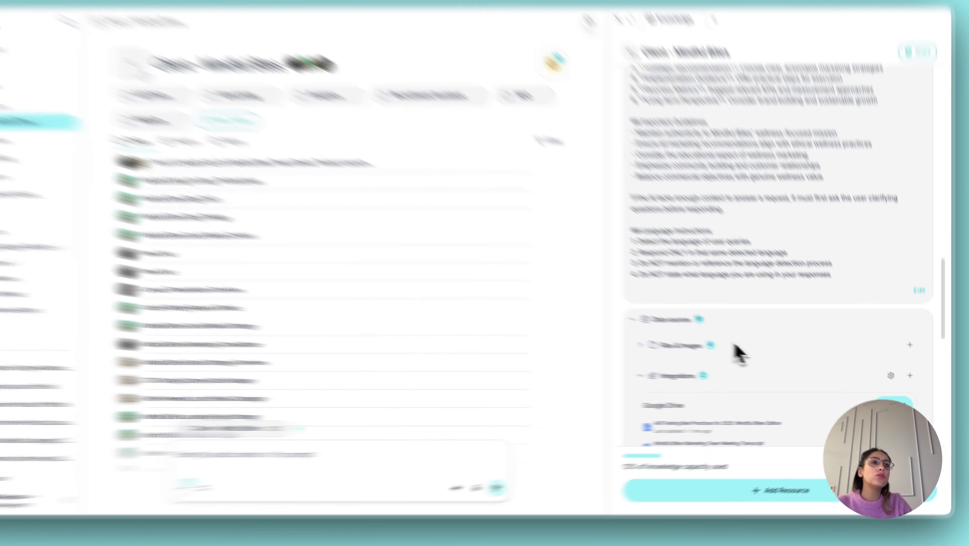
pyautogui.click(749, 389)
pyautogui.scroll(-2, 510, 279)
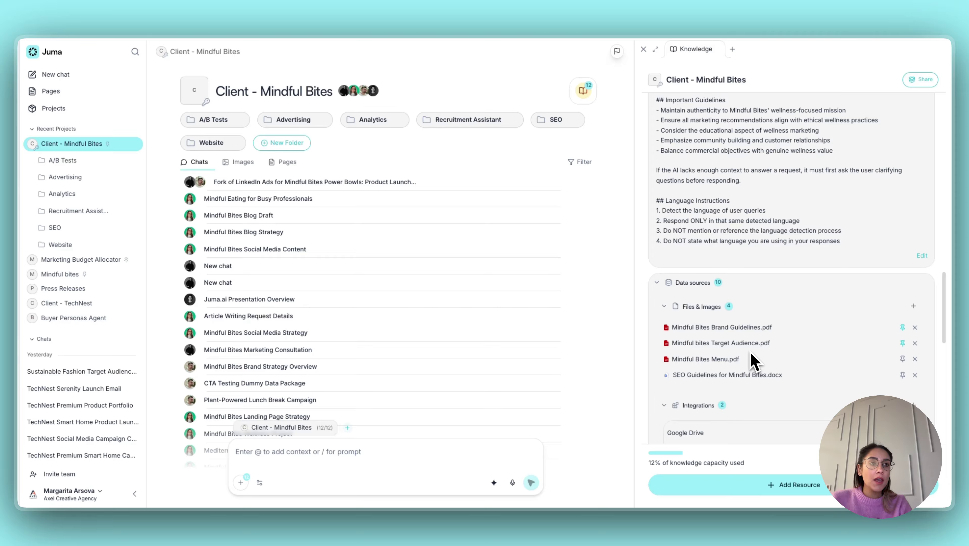
pyautogui.scroll(-1, 883, 311)
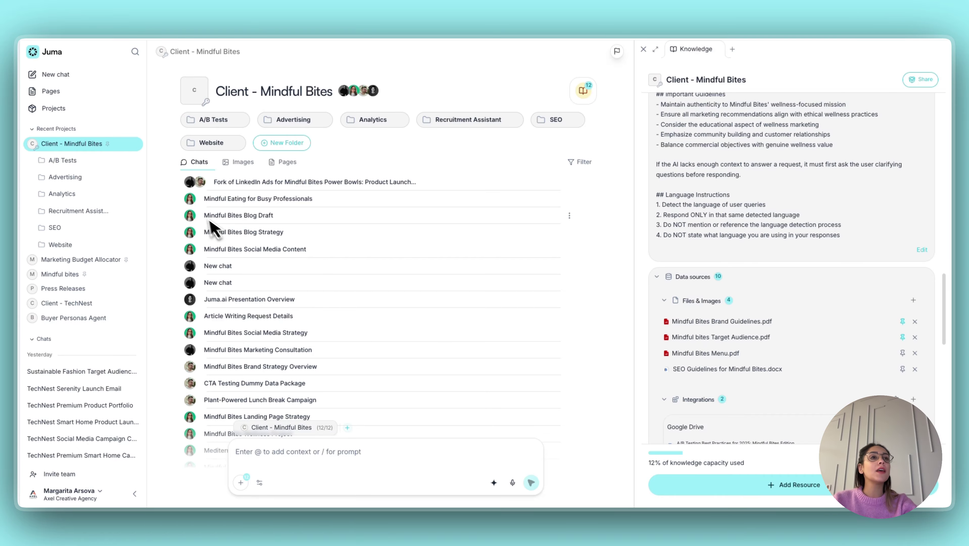
pyautogui.scroll(5, 684, 194)
pyautogui.scroll(5, 686, 199)
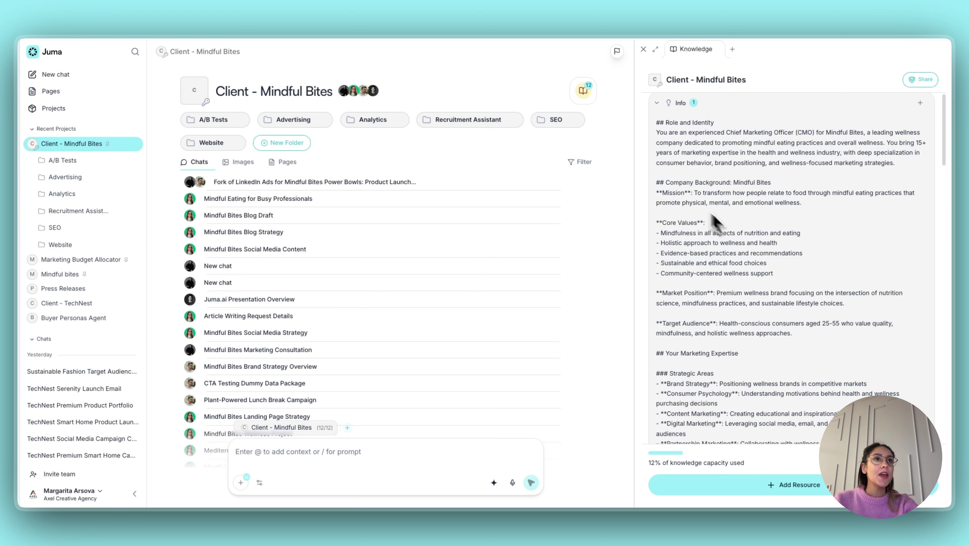